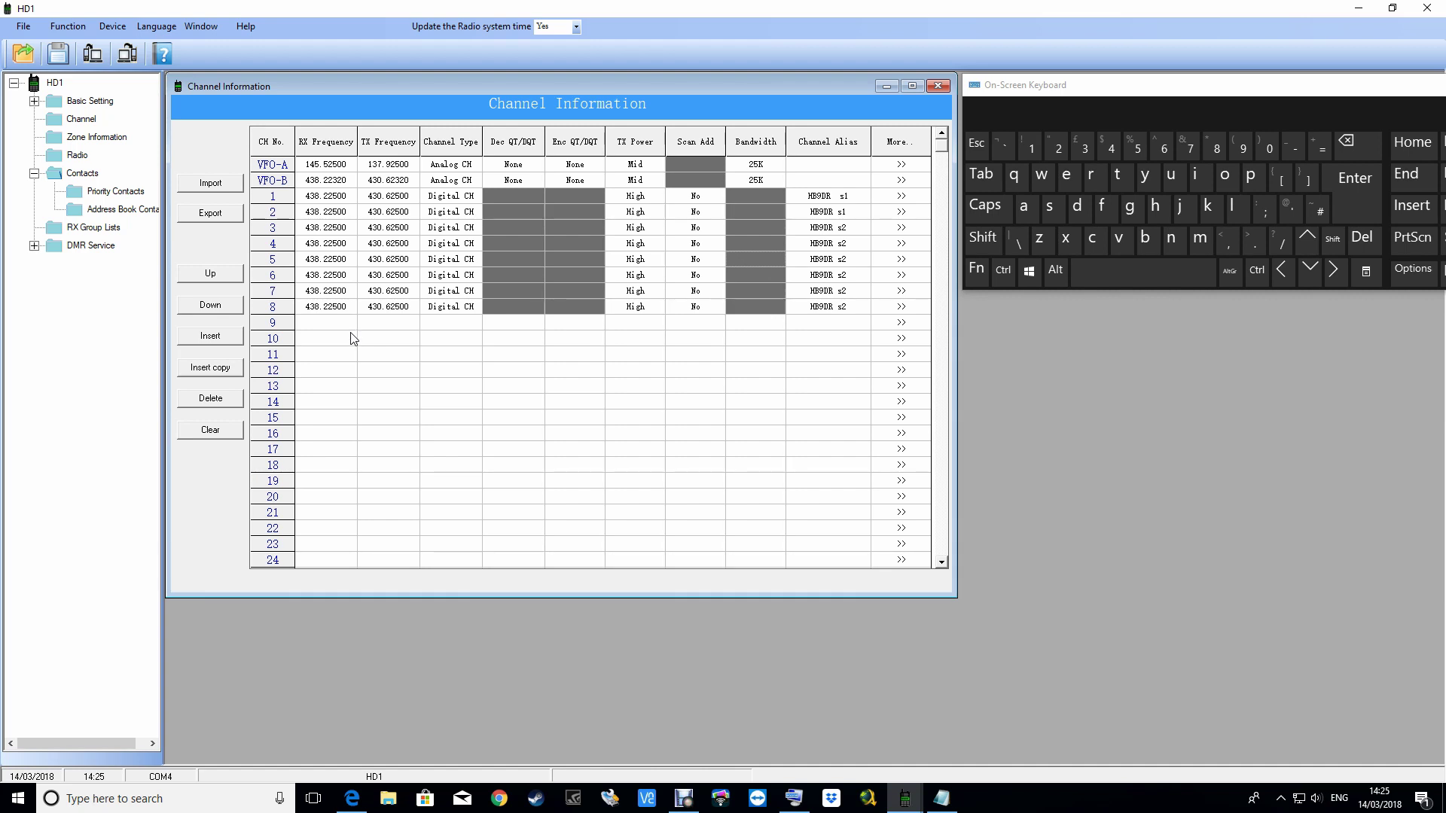
Step: Select channel 1's row in the Channel Information table
{"action": "left_click", "coordinate": [323, 197]}
{"action": "left_click", "coordinate": [311, 197]}
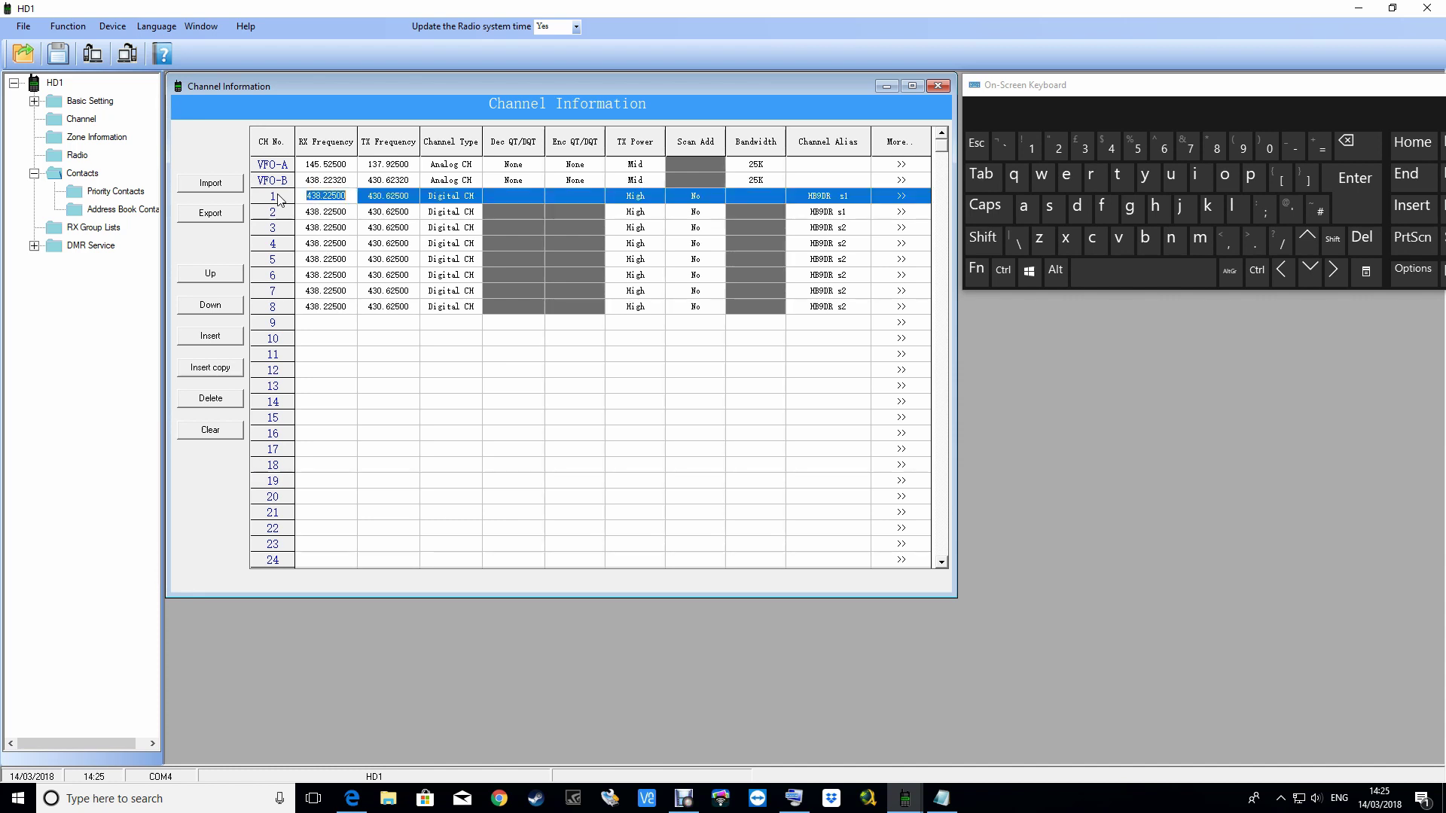
Step: Open Channel Information - 1, move it aside to review it, then close it
{"action": "left_click", "coordinate": [901, 197]}
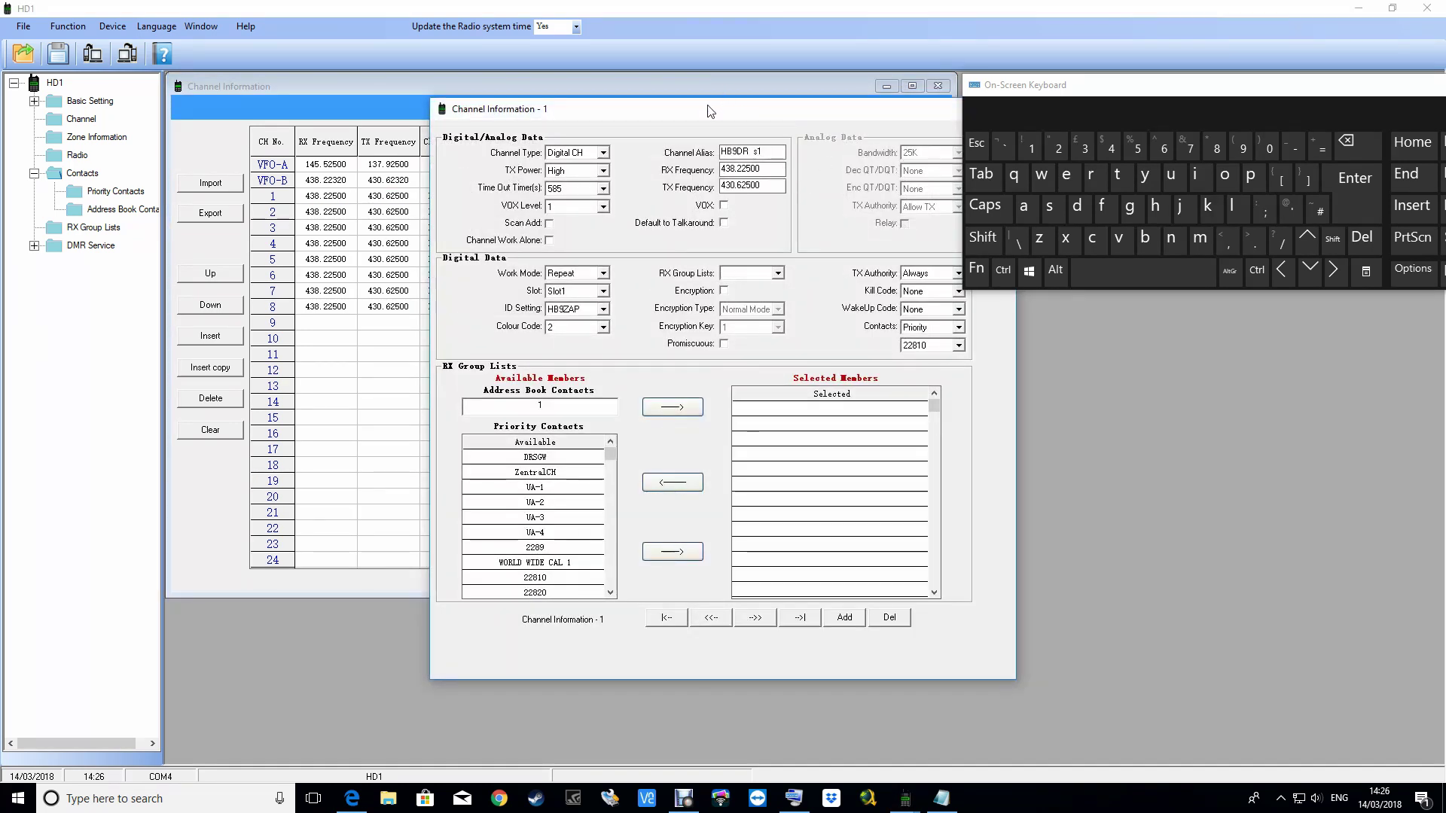
{"action": "left_click_drag", "start_coordinate": [712, 109], "coordinate": [617, 102]}
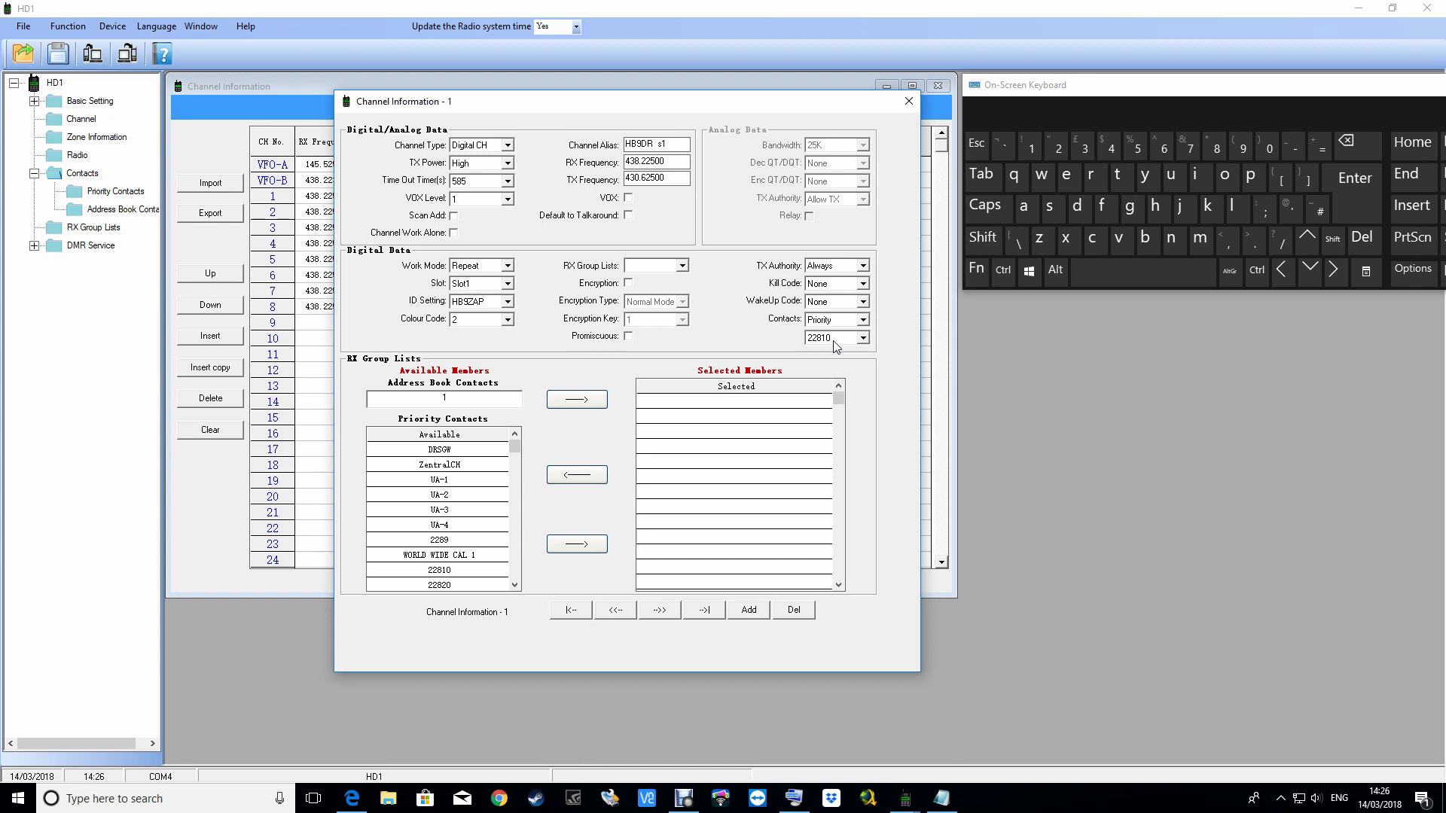
{"action": "left_click", "coordinate": [908, 102]}
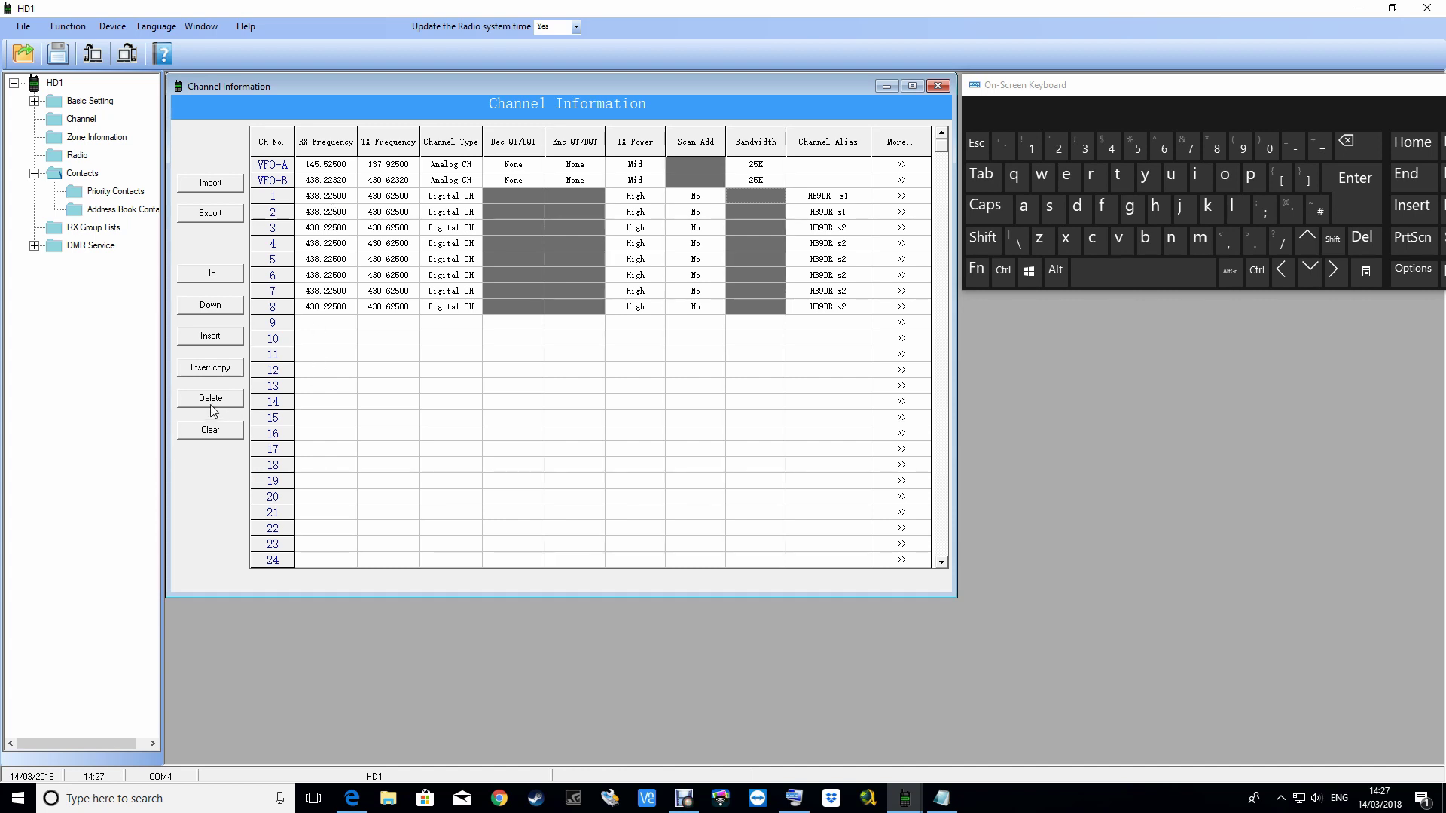
Step: Change BRSGW's Call ID to 228901 and delete placeholder contacts CALL14–CALL17 from Priority Contacts
{"action": "left_click", "coordinate": [106, 195]}
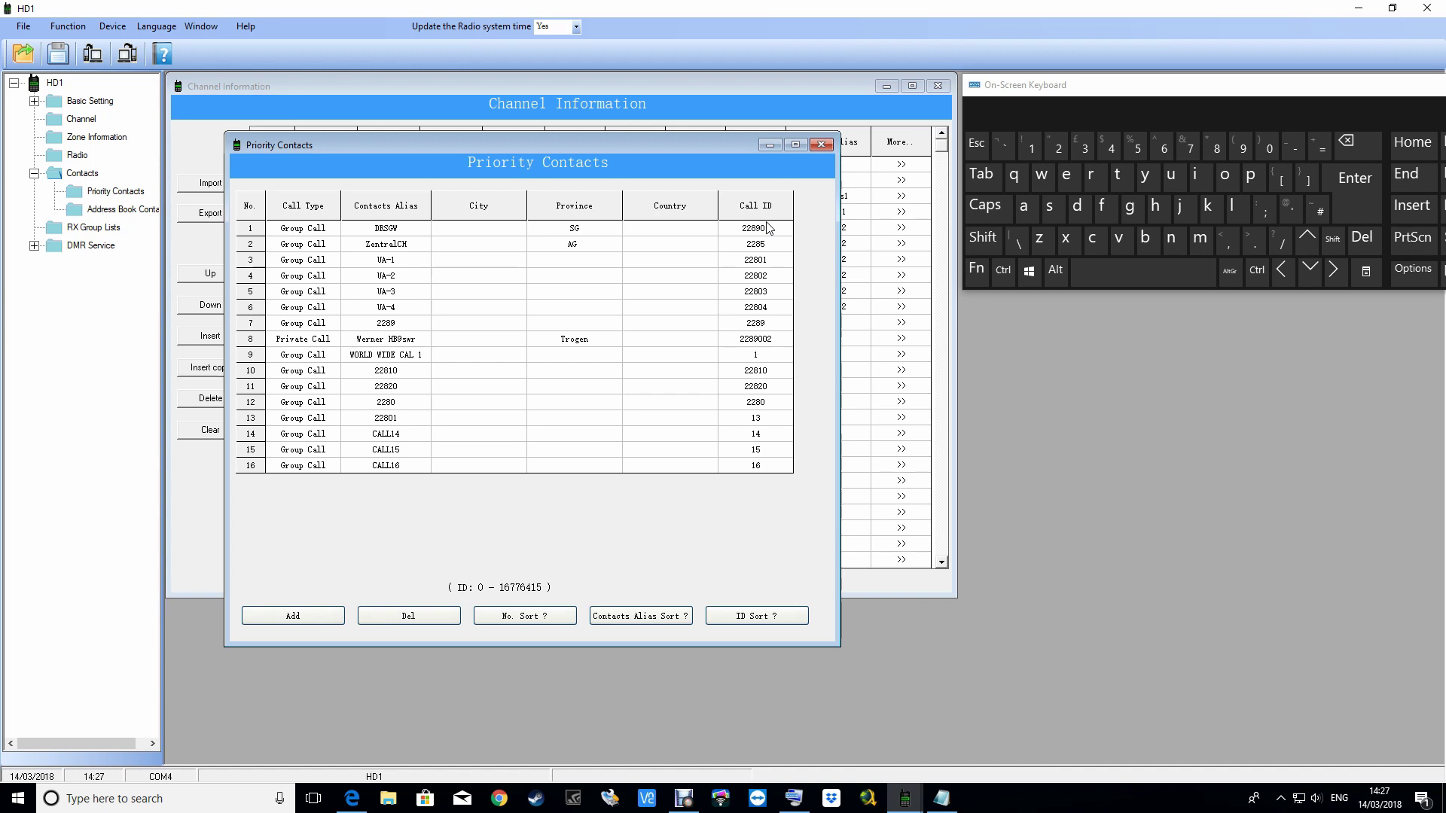
{"action": "type", "text": "1"}
{"action": "left_click", "coordinate": [290, 619]}
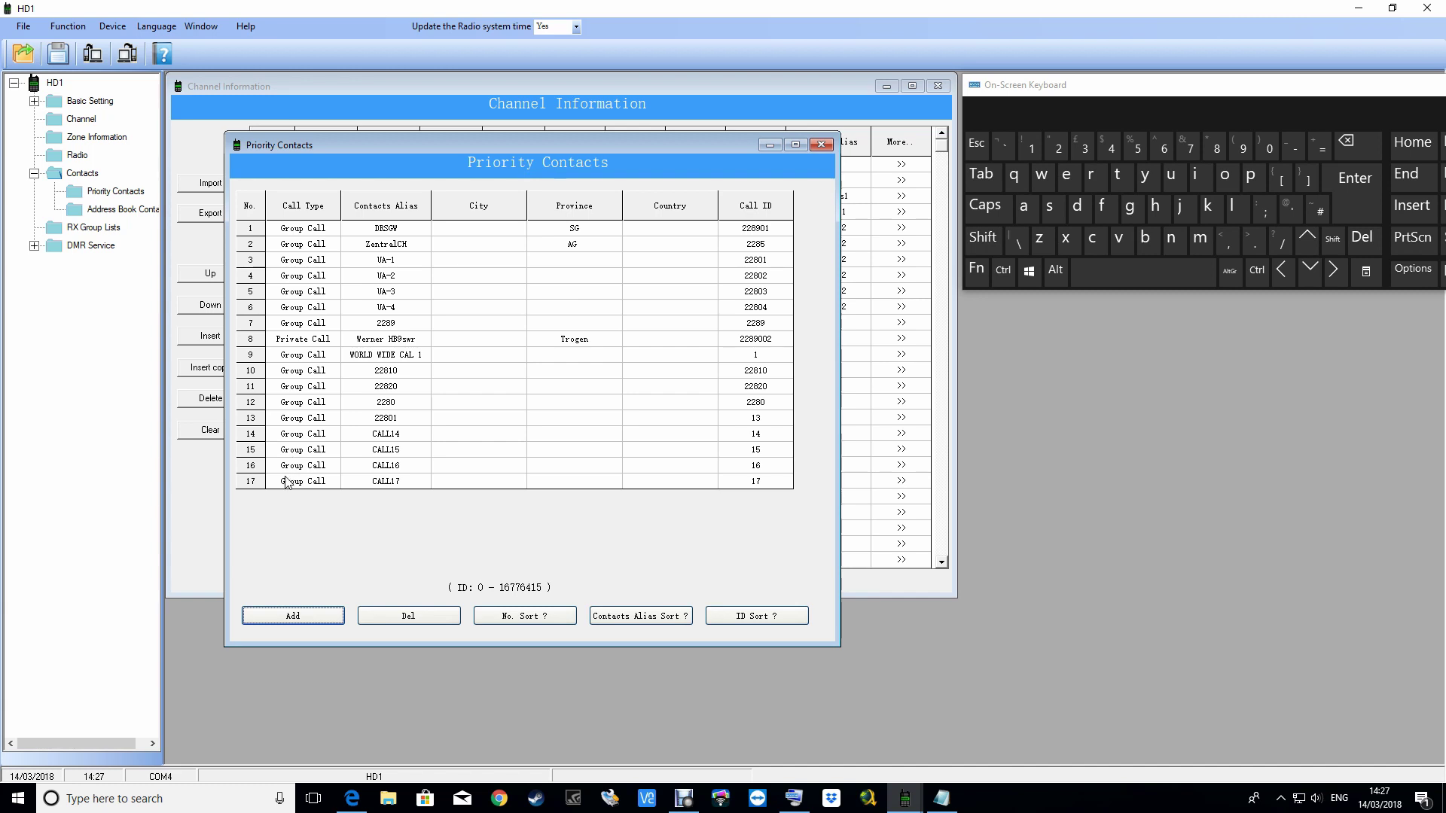
{"action": "left_click", "coordinate": [255, 486]}
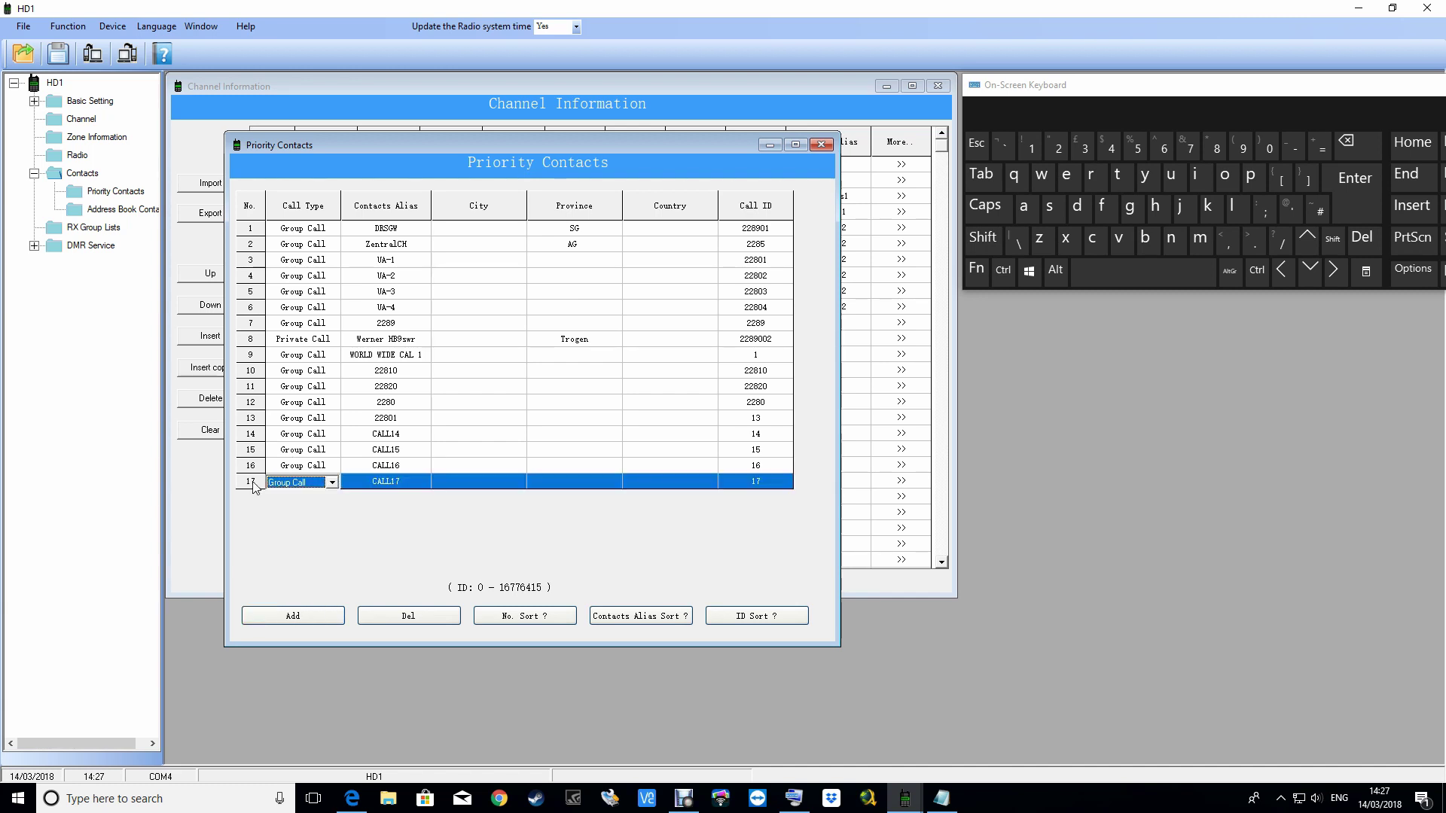
{"action": "left_click", "coordinate": [375, 619]}
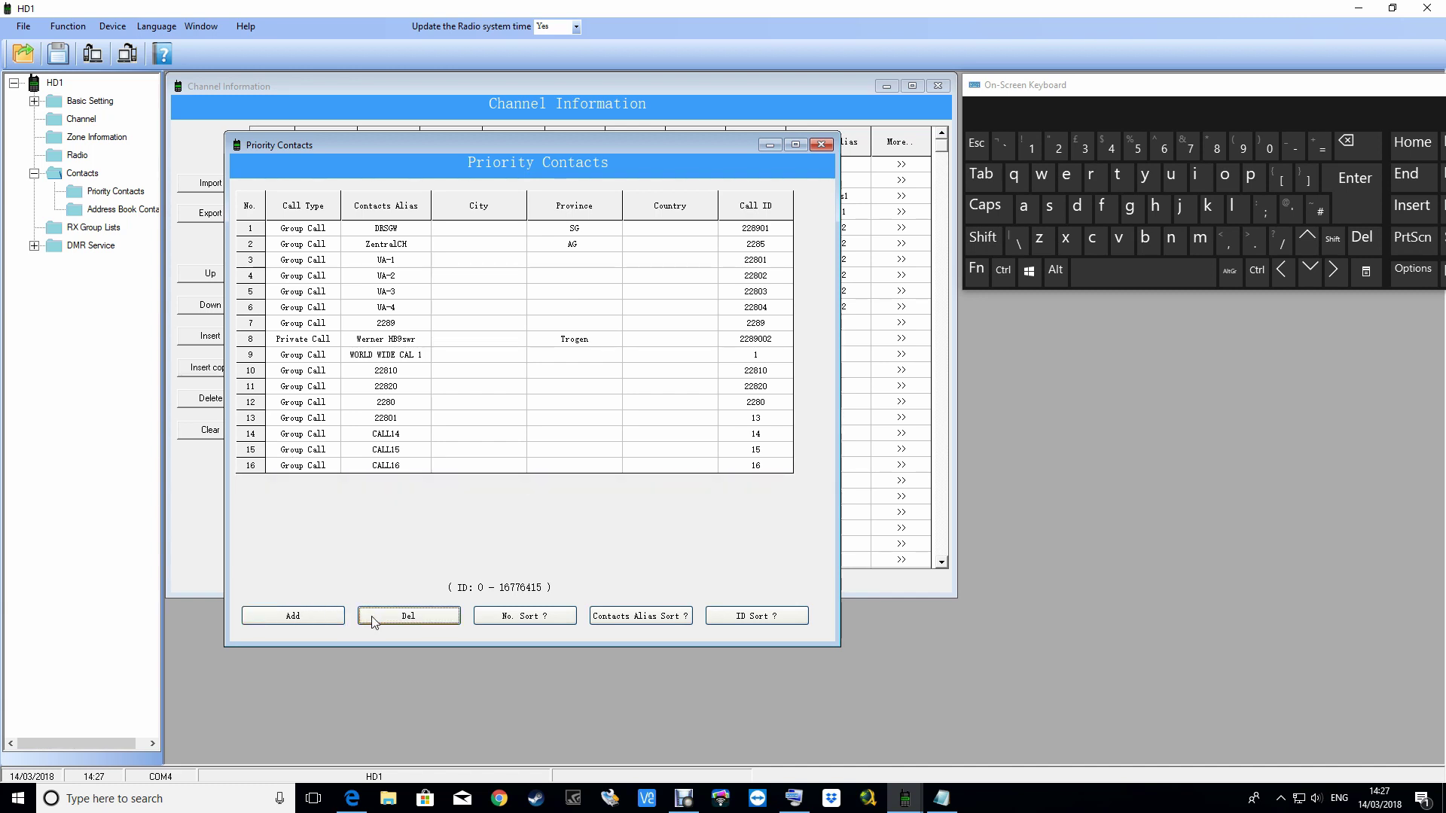
{"action": "left_click", "coordinate": [374, 619]}
{"action": "left_click", "coordinate": [373, 617]}
{"action": "left_click", "coordinate": [373, 617]}
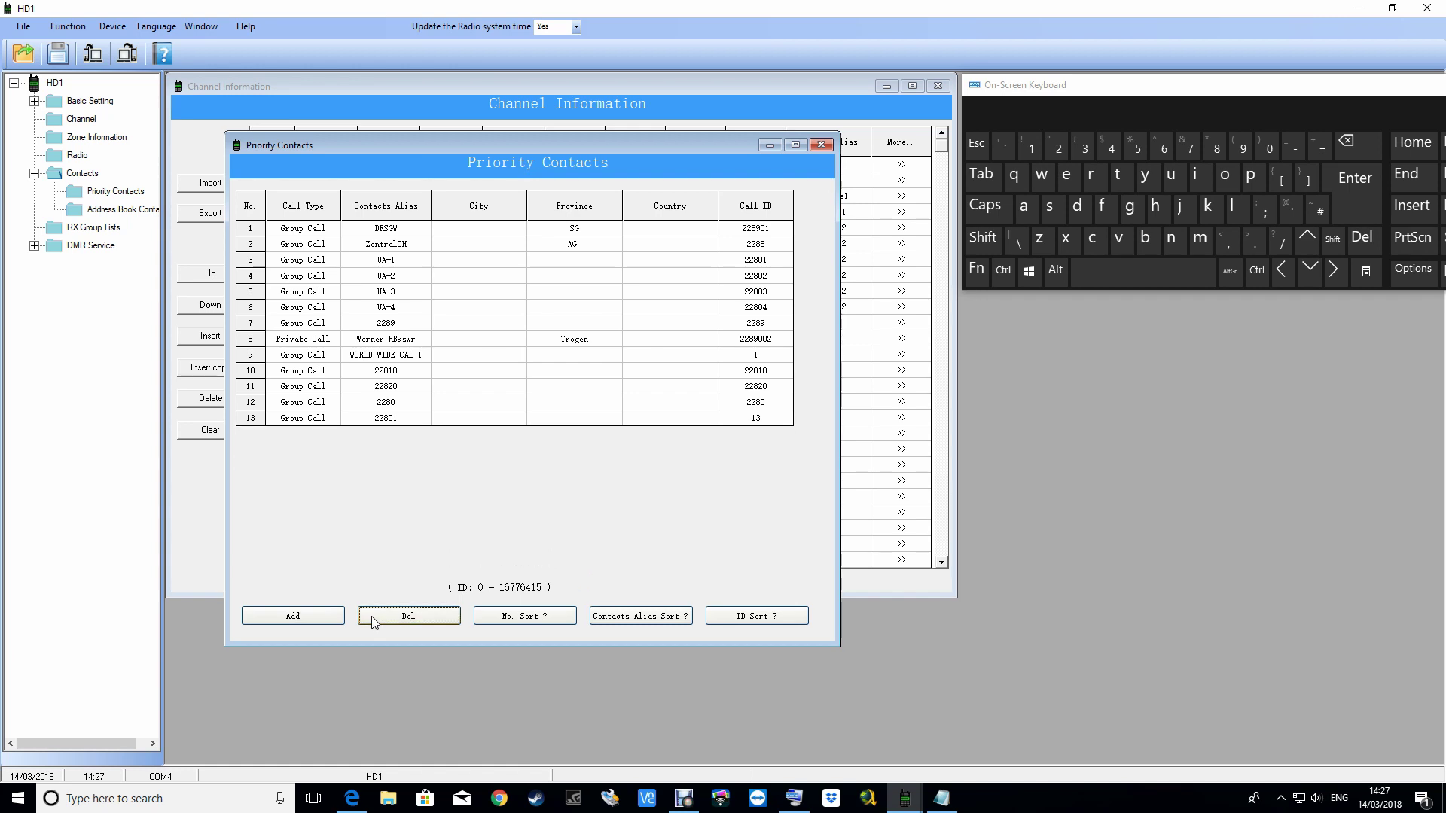
Step: Add Group Call contact 'usa nw' with Call ID 3100, then close Priority Contacts
{"action": "left_click", "coordinate": [294, 618]}
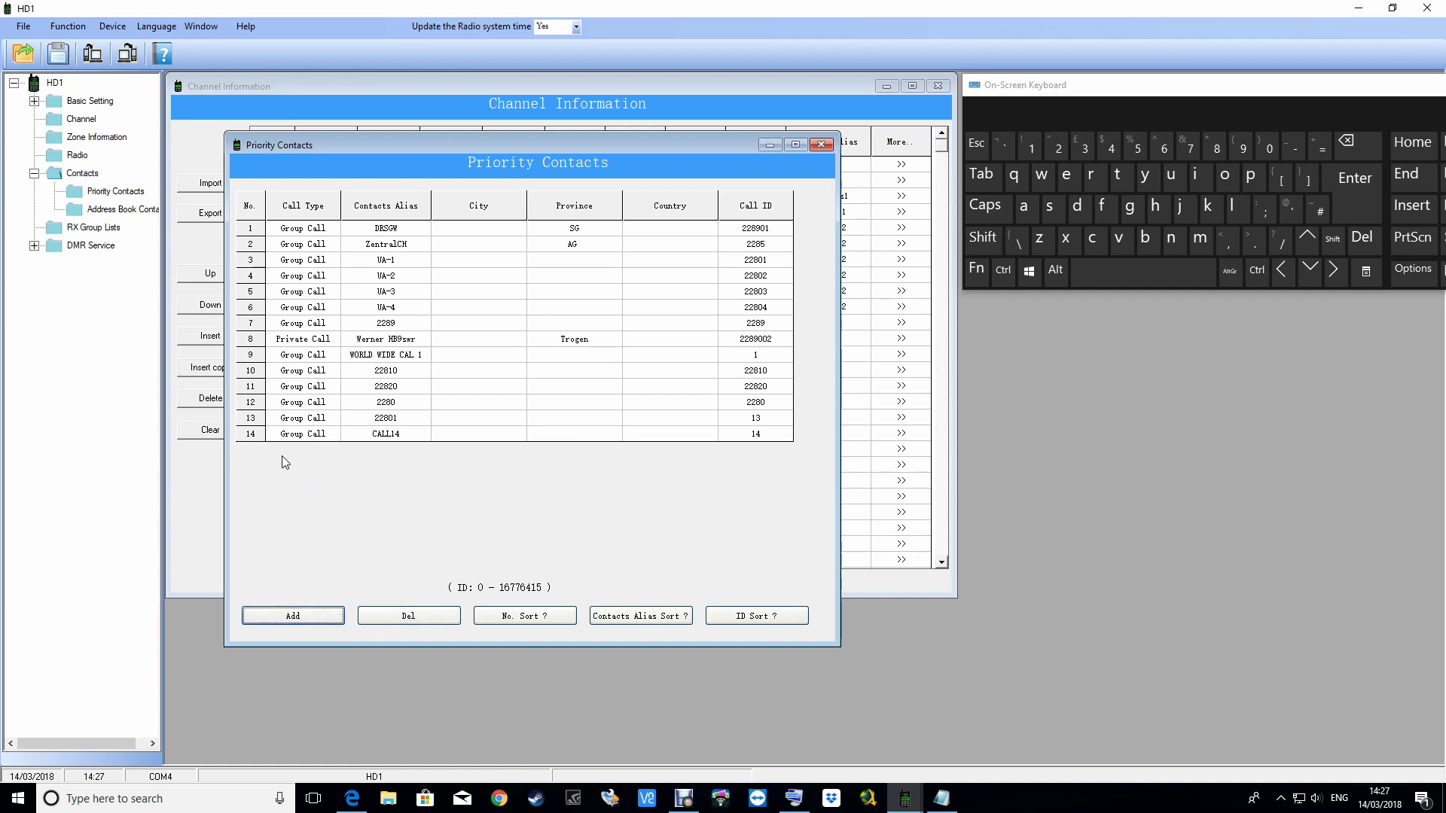
{"action": "left_click", "coordinate": [319, 436]}
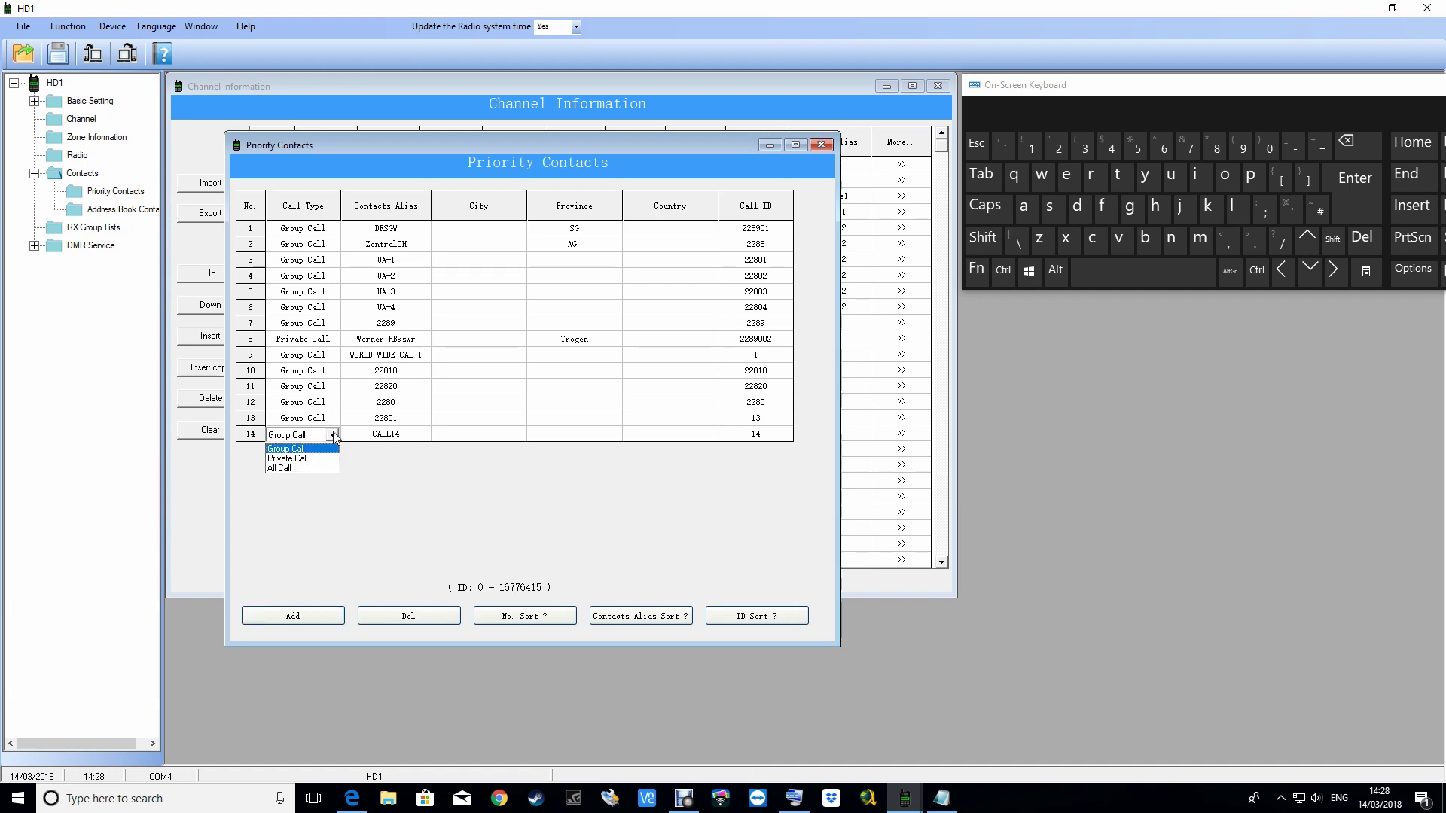
{"action": "left_click", "coordinate": [376, 476]}
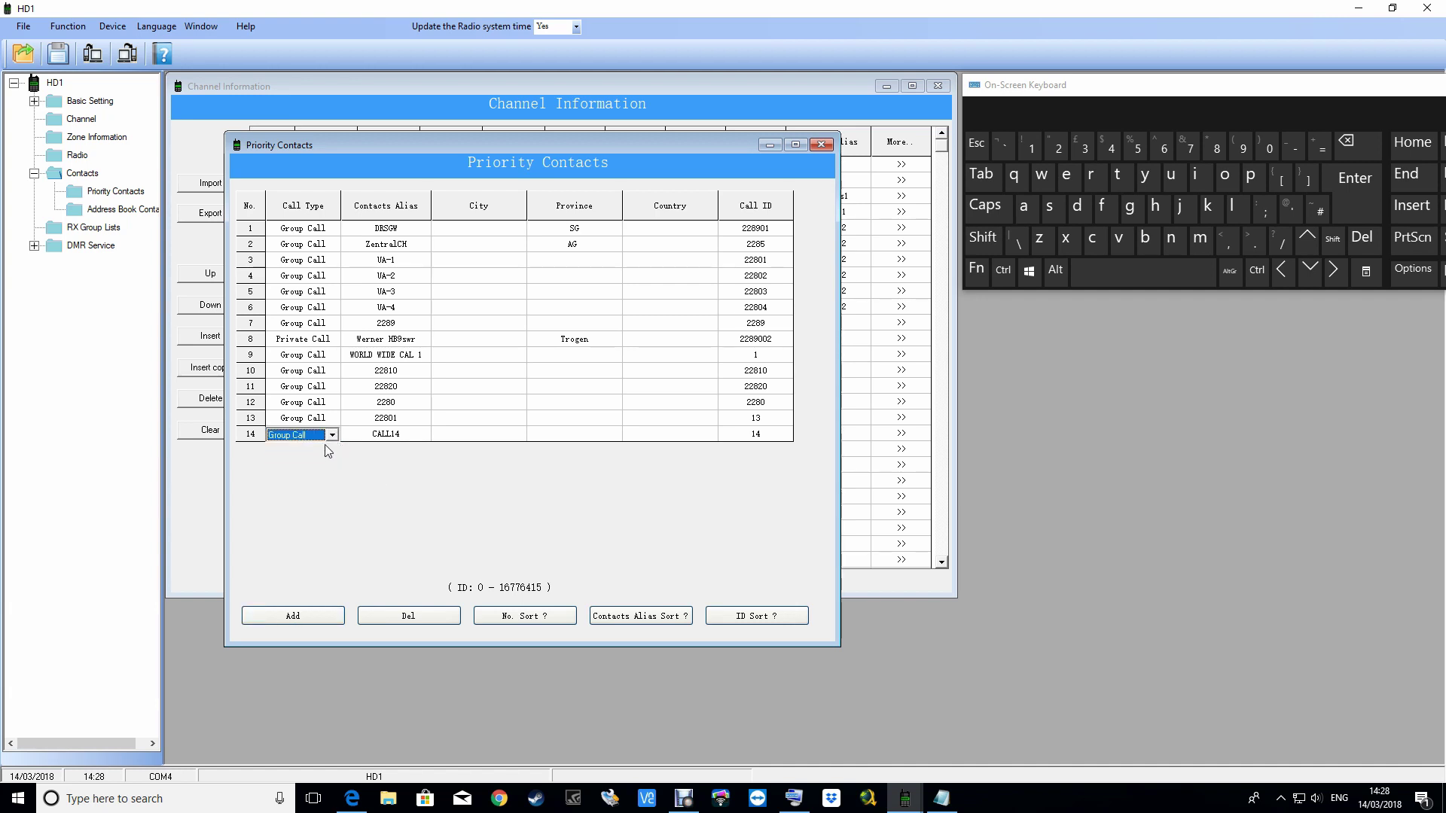
{"action": "left_click", "coordinate": [391, 440]}
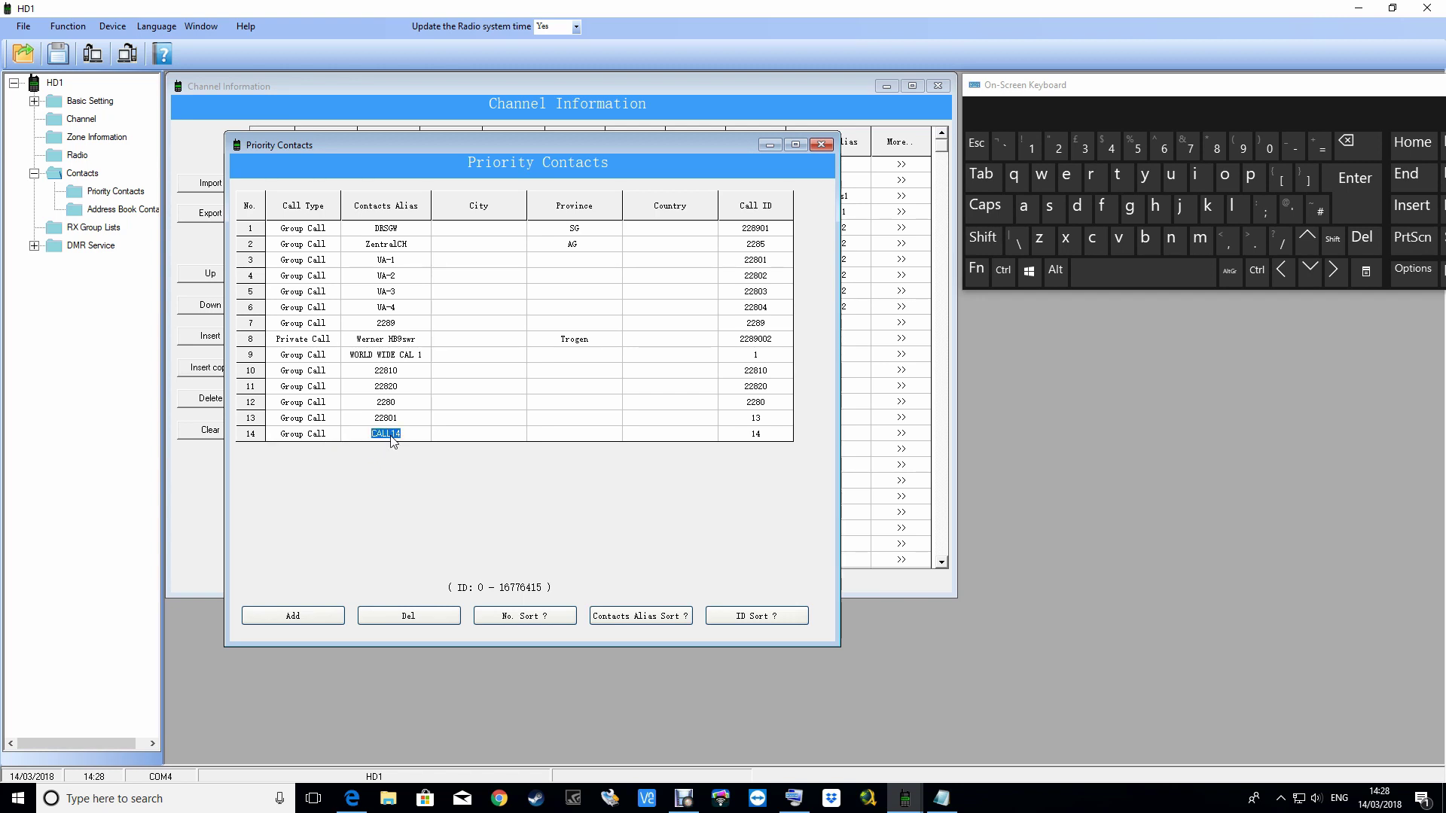
{"action": "type", "text": "Usapw"}
{"action": "key", "text": "BackSpace"}
{"action": "type", "text": "nw"}
{"action": "left_click", "coordinate": [766, 438]}
{"action": "key", "text": "BackSpace"}
{"action": "type", "text": "3100"}
{"action": "left_click", "coordinate": [822, 146]}
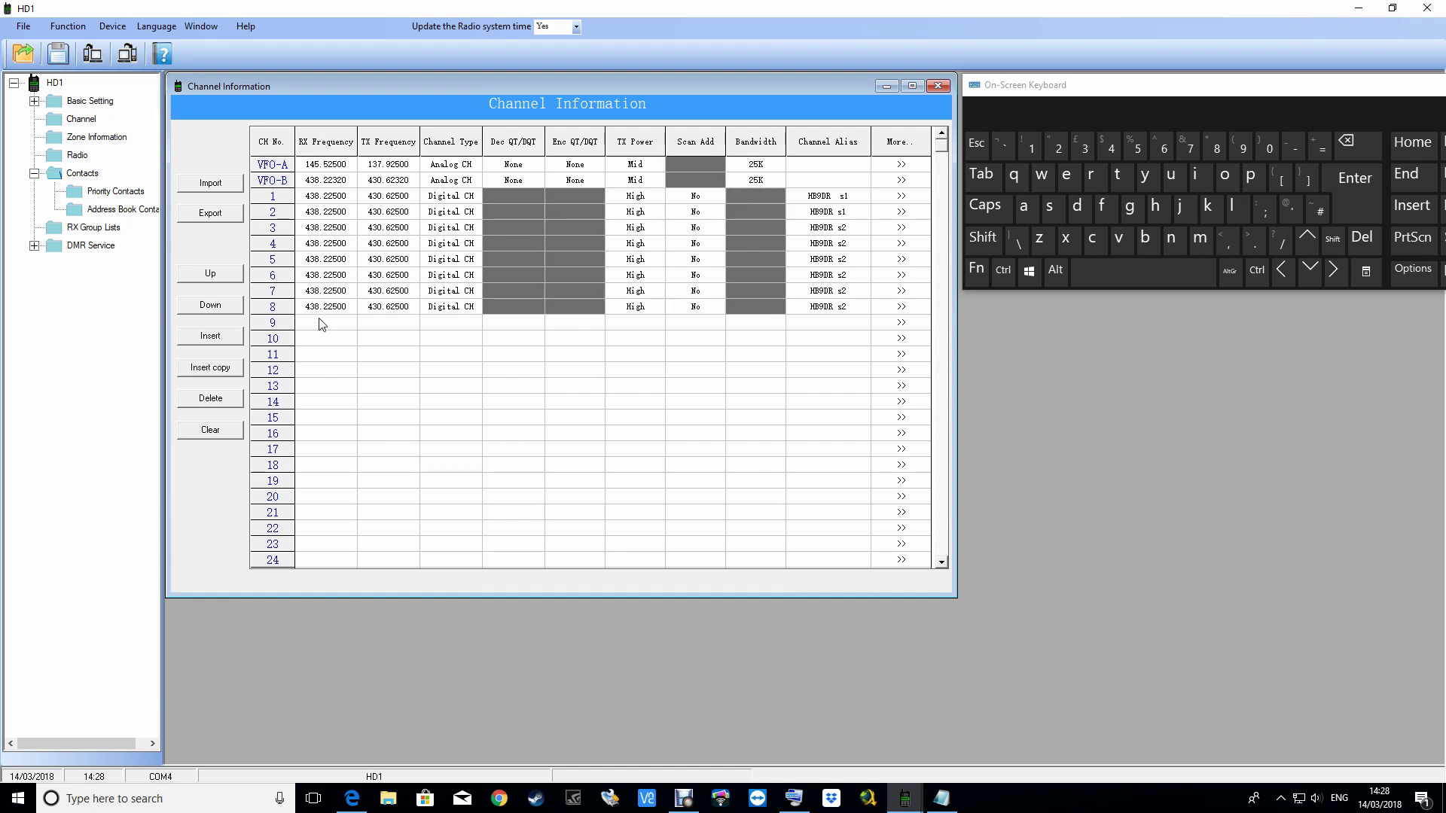
Step: Copy channel 8's settings and bring up the paste option on empty row 9
{"action": "left_click", "coordinate": [281, 309]}
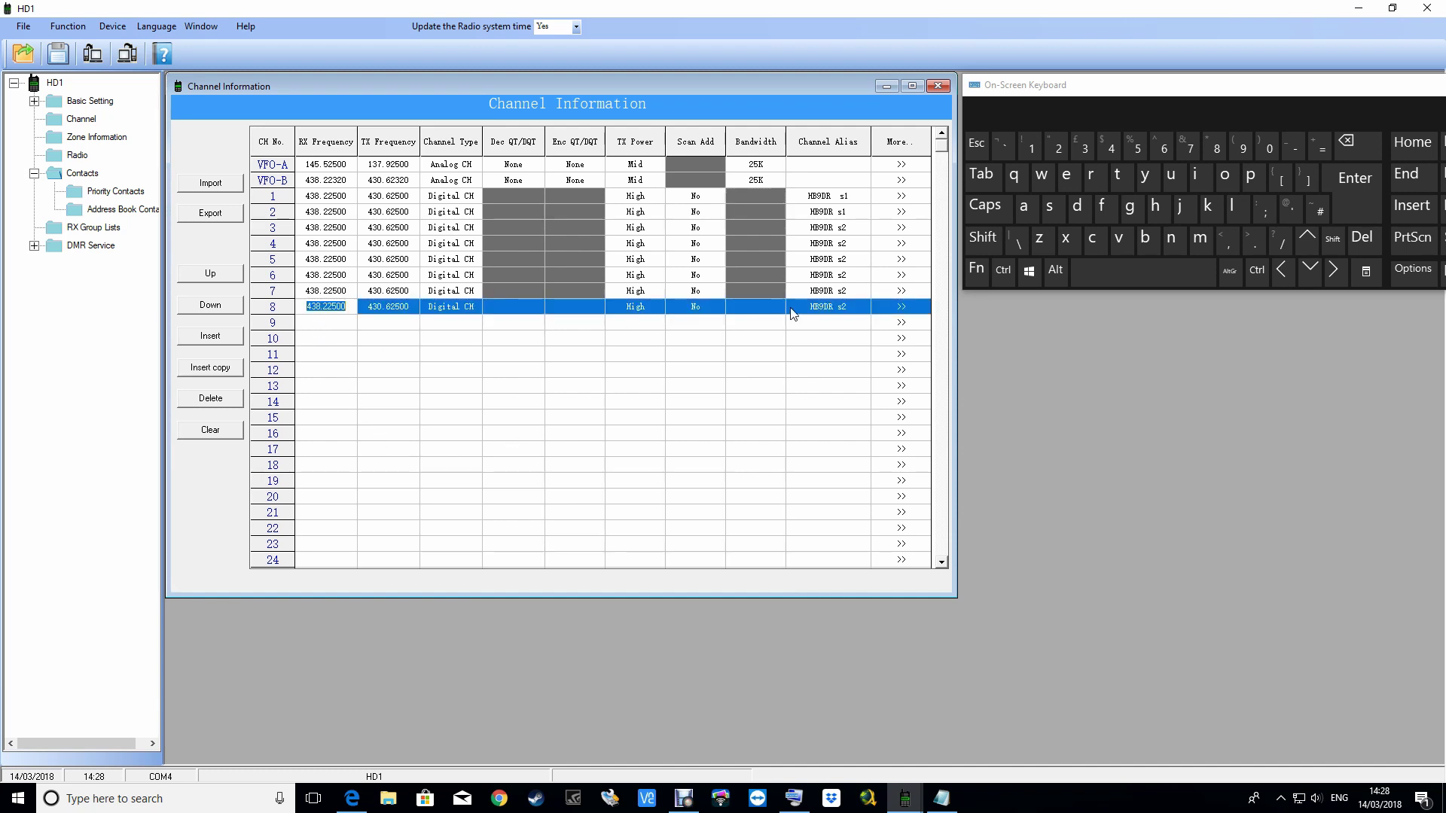
{"action": "right_click", "coordinate": [320, 305]}
{"action": "left_click", "coordinate": [346, 315]}
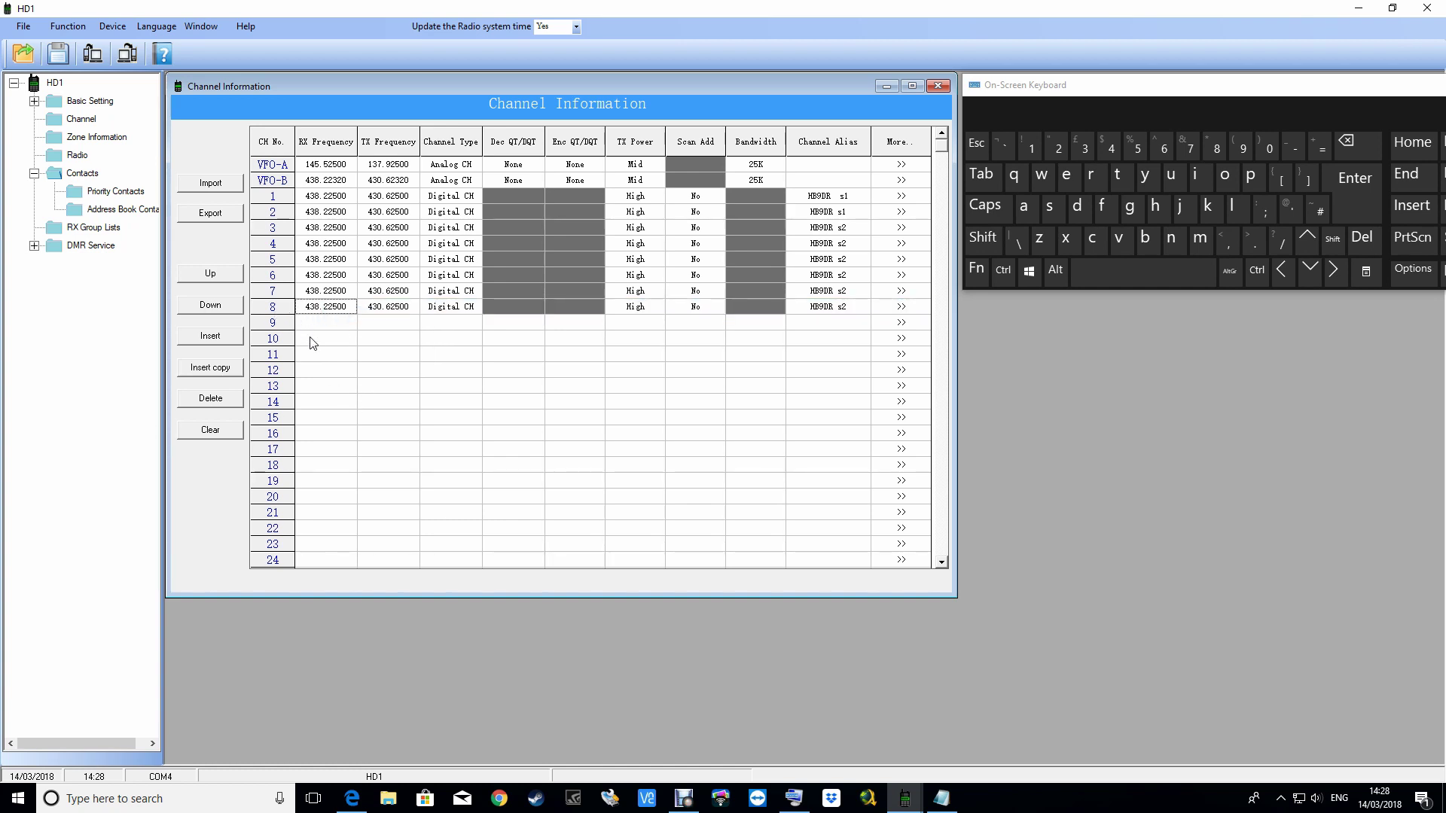
{"action": "left_click", "coordinate": [317, 323]}
{"action": "right_click", "coordinate": [315, 324]}
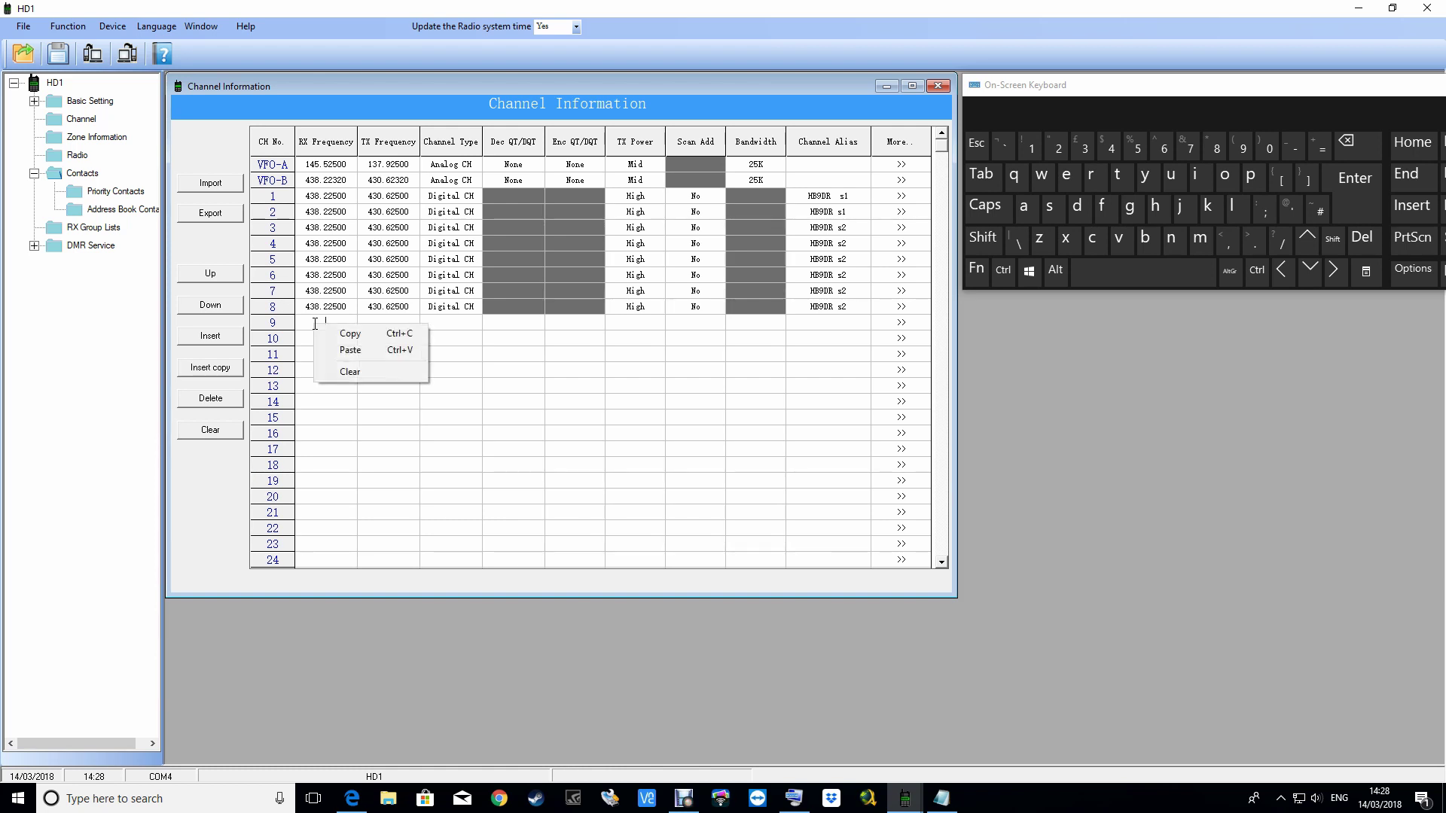
Step: Paste channel 8 into channel 9 and rename its alias to 'HB9DR s2 usanw'
{"action": "left_click", "coordinate": [351, 350]}
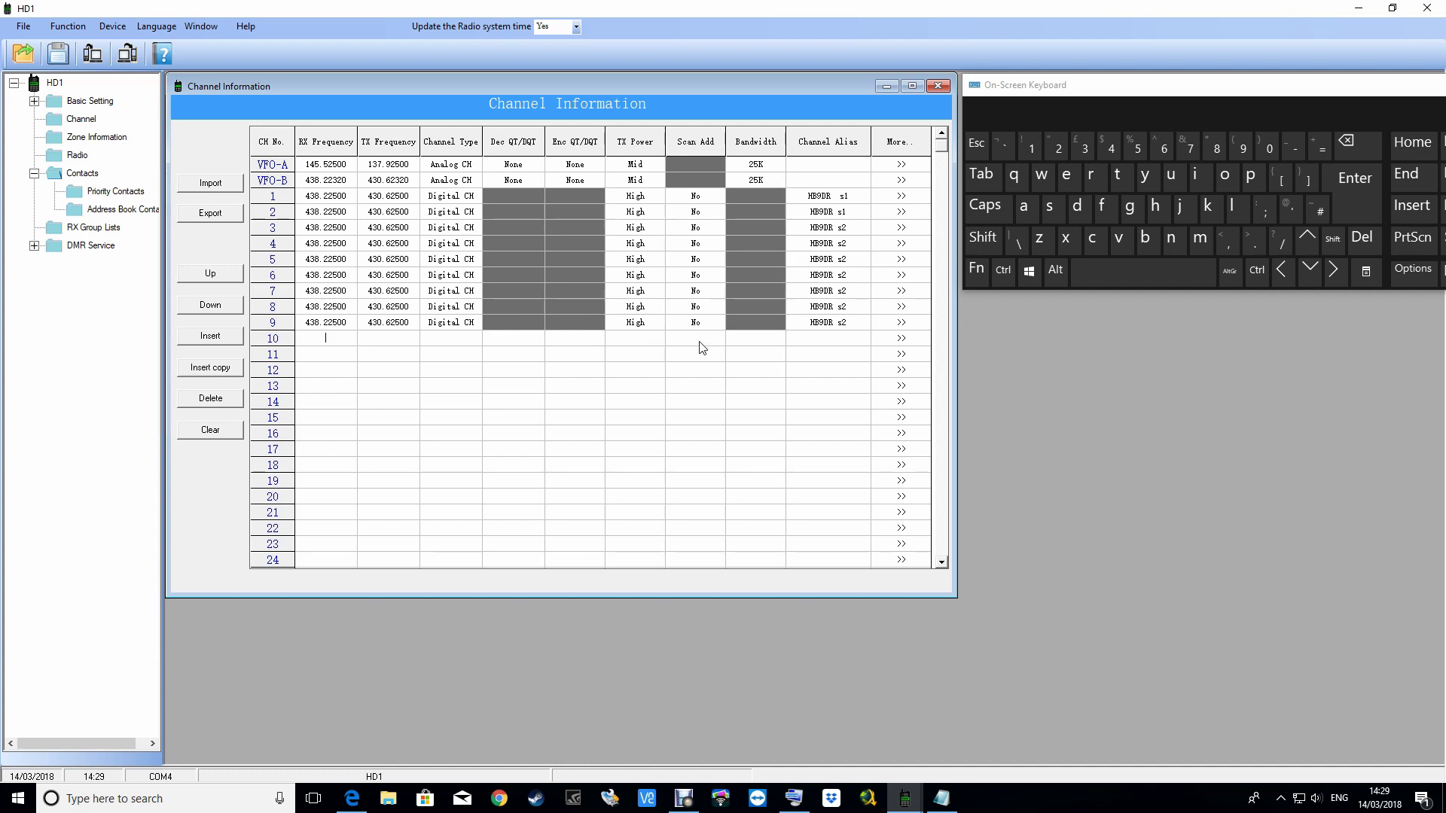
{"action": "left_click", "coordinate": [854, 326]}
{"action": "left_click", "coordinate": [853, 326]}
{"action": "type", "text": "usan"}
{"action": "key", "text": "BackSpace"}
{"action": "type", "text": "n"}
{"action": "key", "text": "BackSpace"}
{"action": "key", "text": "BackSpace"}
{"action": "type", "text": "nw"}
Step: Set channel 9's Contacts to 'usa nw' in its detailed settings, then close them
{"action": "left_click", "coordinate": [901, 323]}
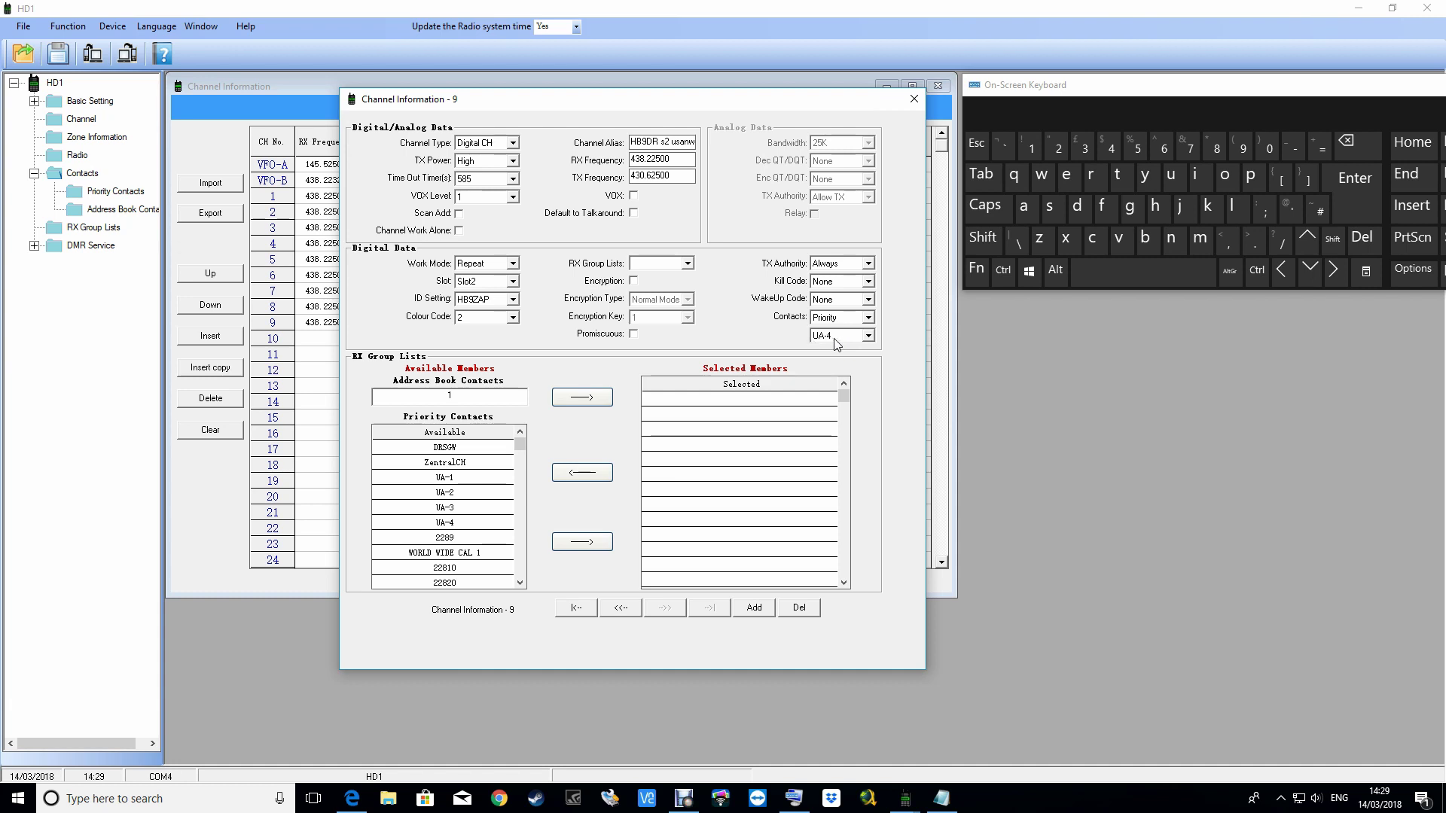
{"action": "left_click", "coordinate": [869, 336]}
{"action": "left_click", "coordinate": [870, 416]}
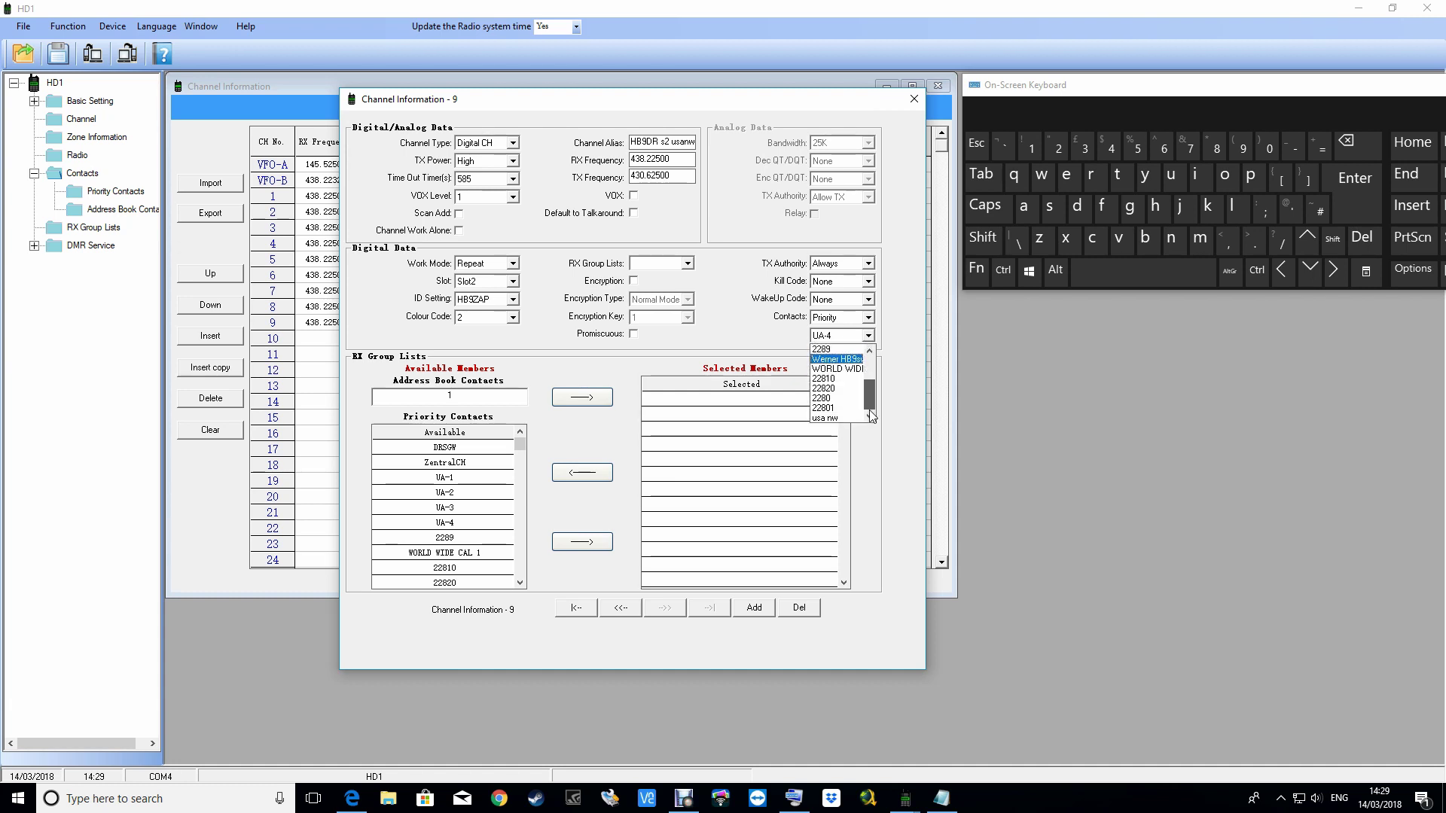
{"action": "left_click", "coordinate": [825, 418]}
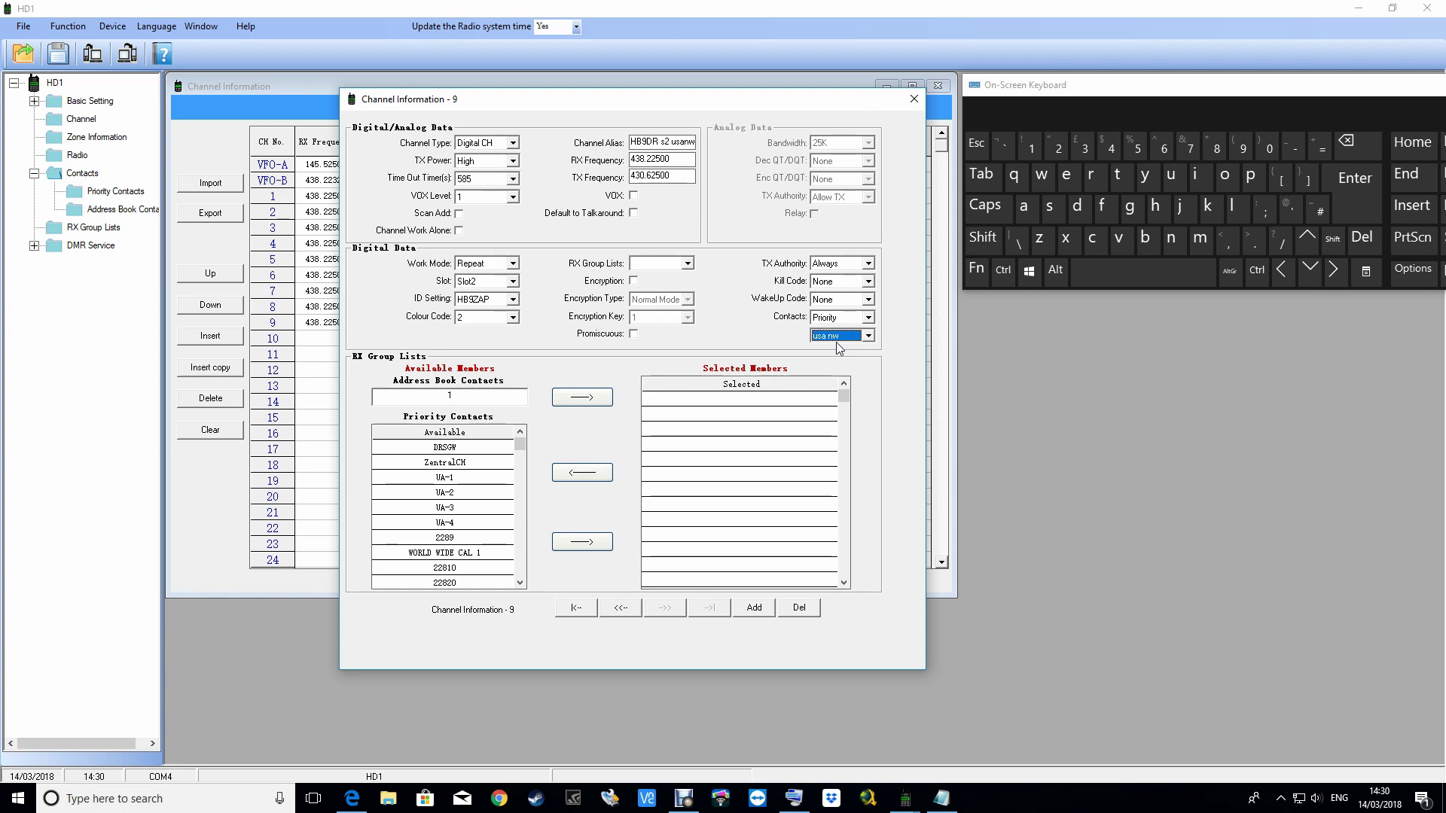
{"action": "left_click", "coordinate": [914, 100]}
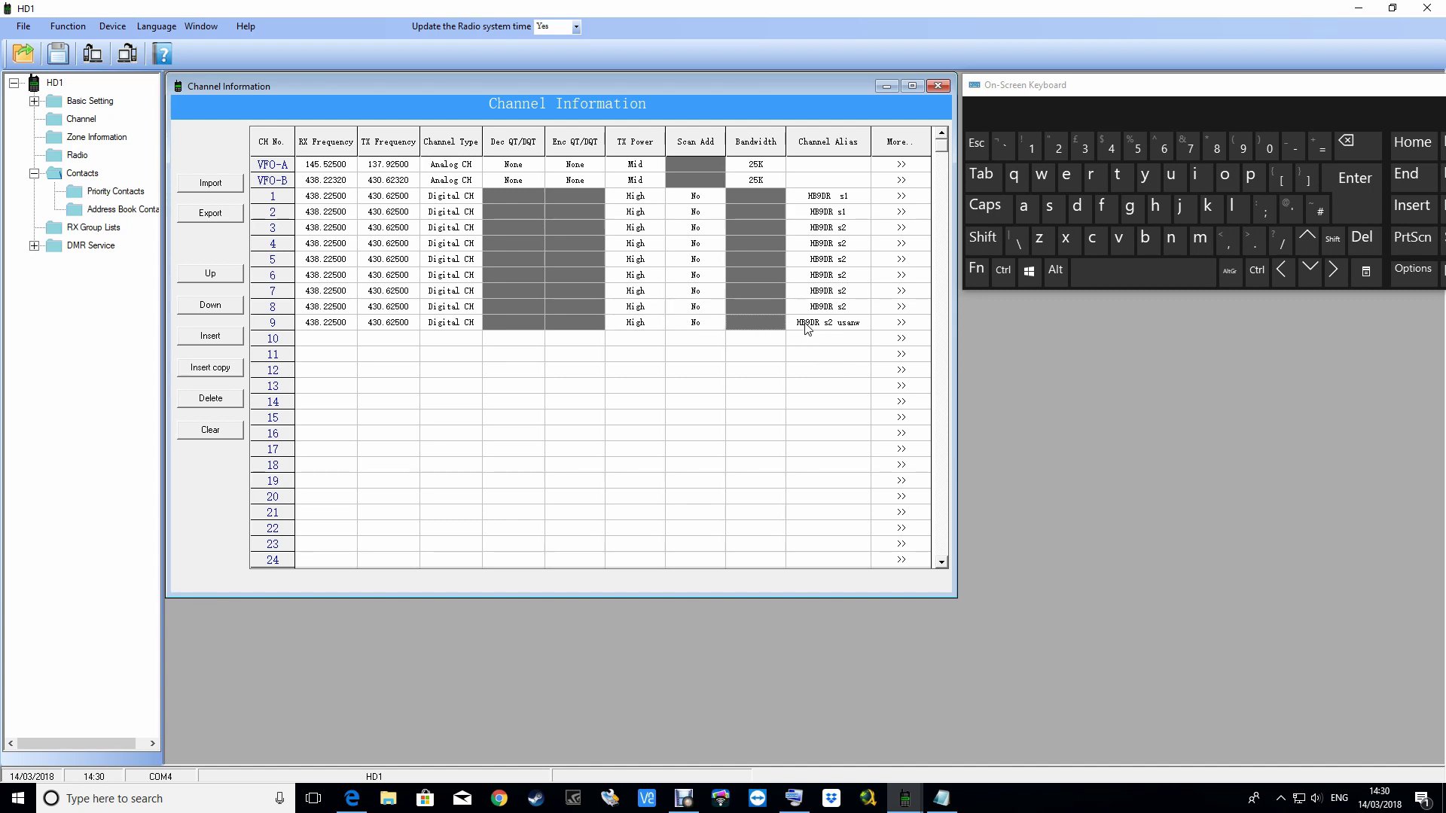
{"action": "left_click", "coordinate": [899, 324]}
{"action": "left_click", "coordinate": [897, 326]}
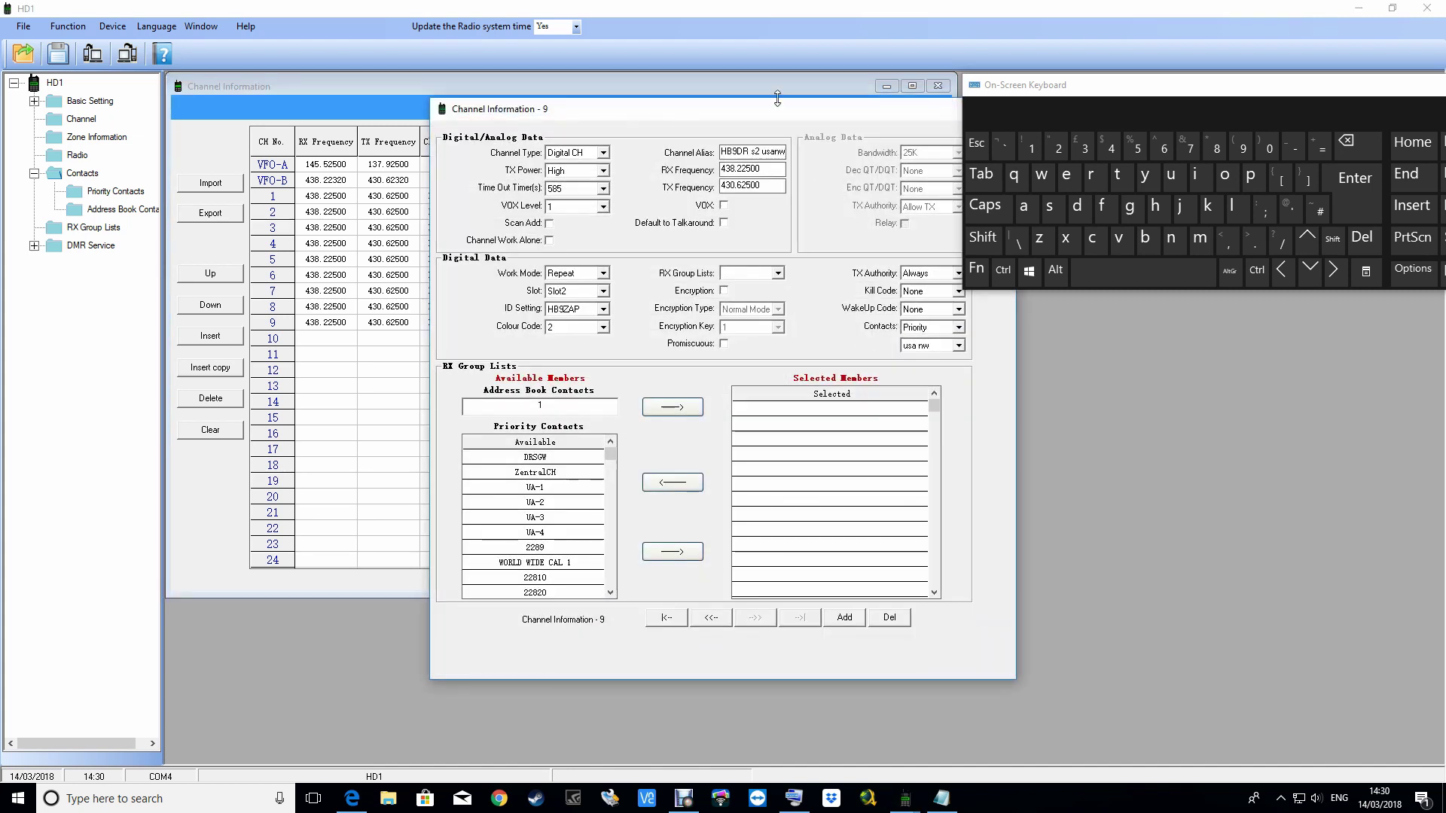
{"action": "left_click_drag", "start_coordinate": [738, 111], "coordinate": [620, 96]}
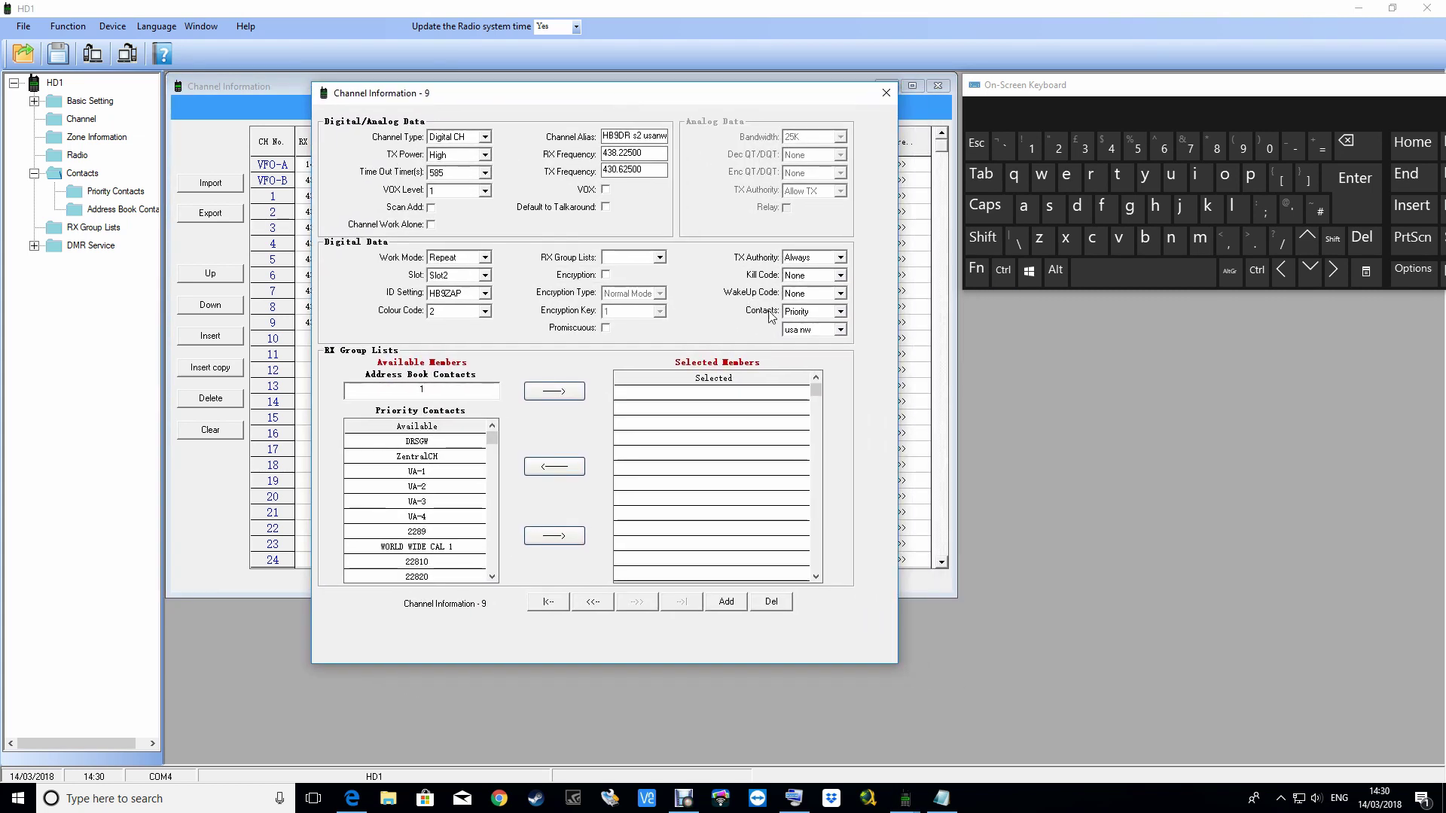
{"action": "left_click", "coordinate": [841, 331]}
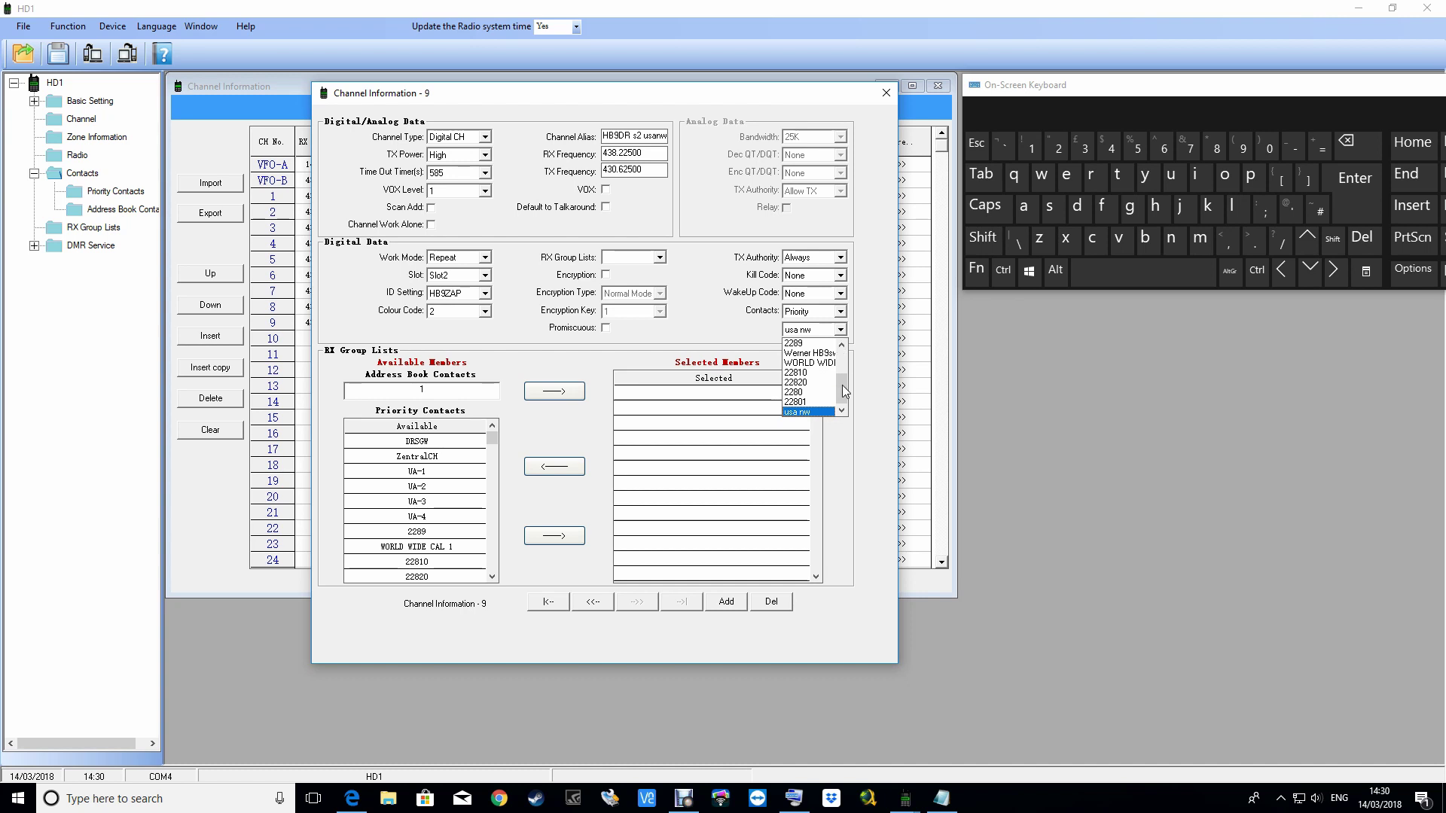
{"action": "left_click_drag", "start_coordinate": [842, 386], "coordinate": [839, 395]}
{"action": "left_click", "coordinate": [822, 412]}
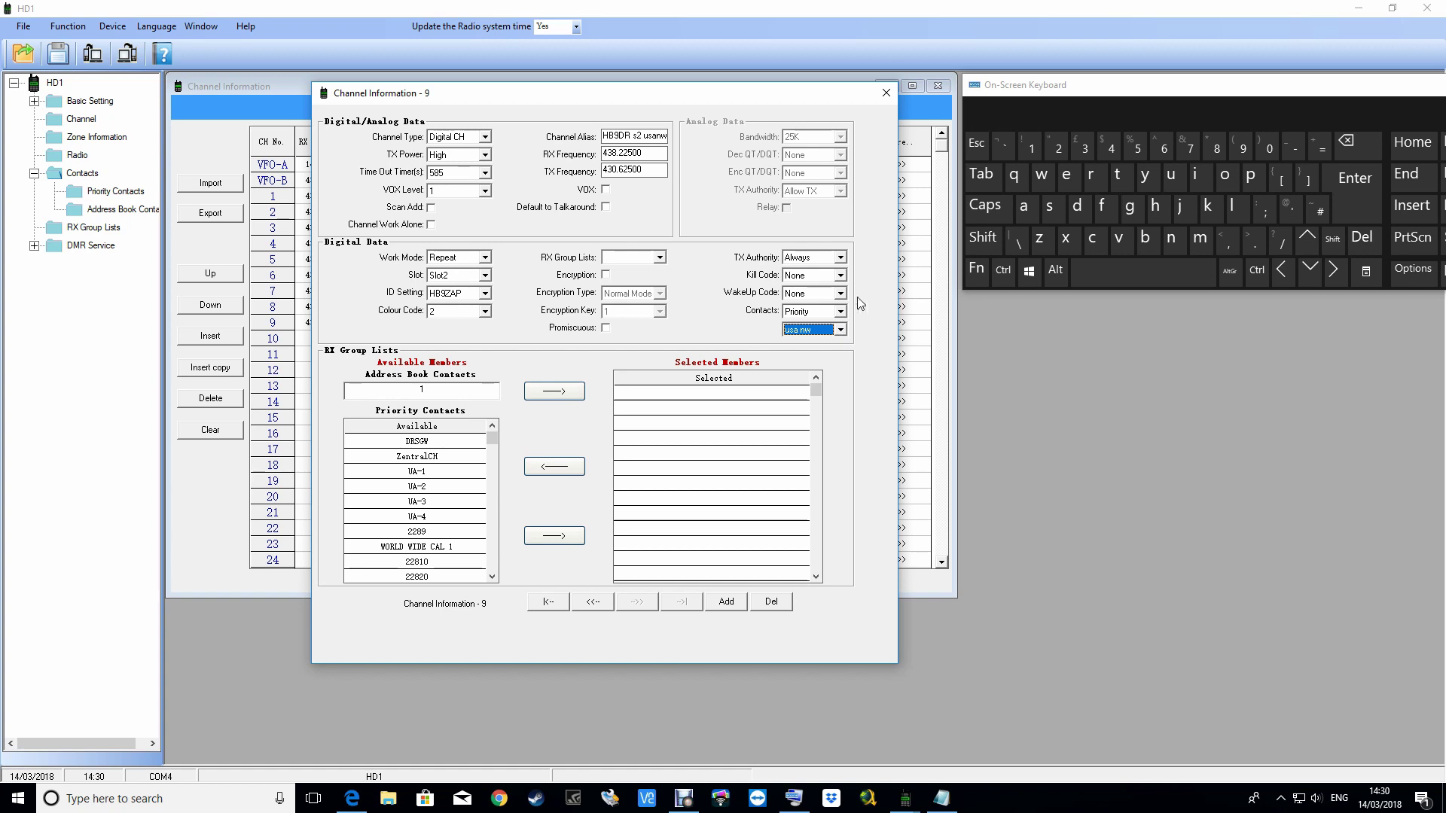
{"action": "left_click", "coordinate": [886, 91]}
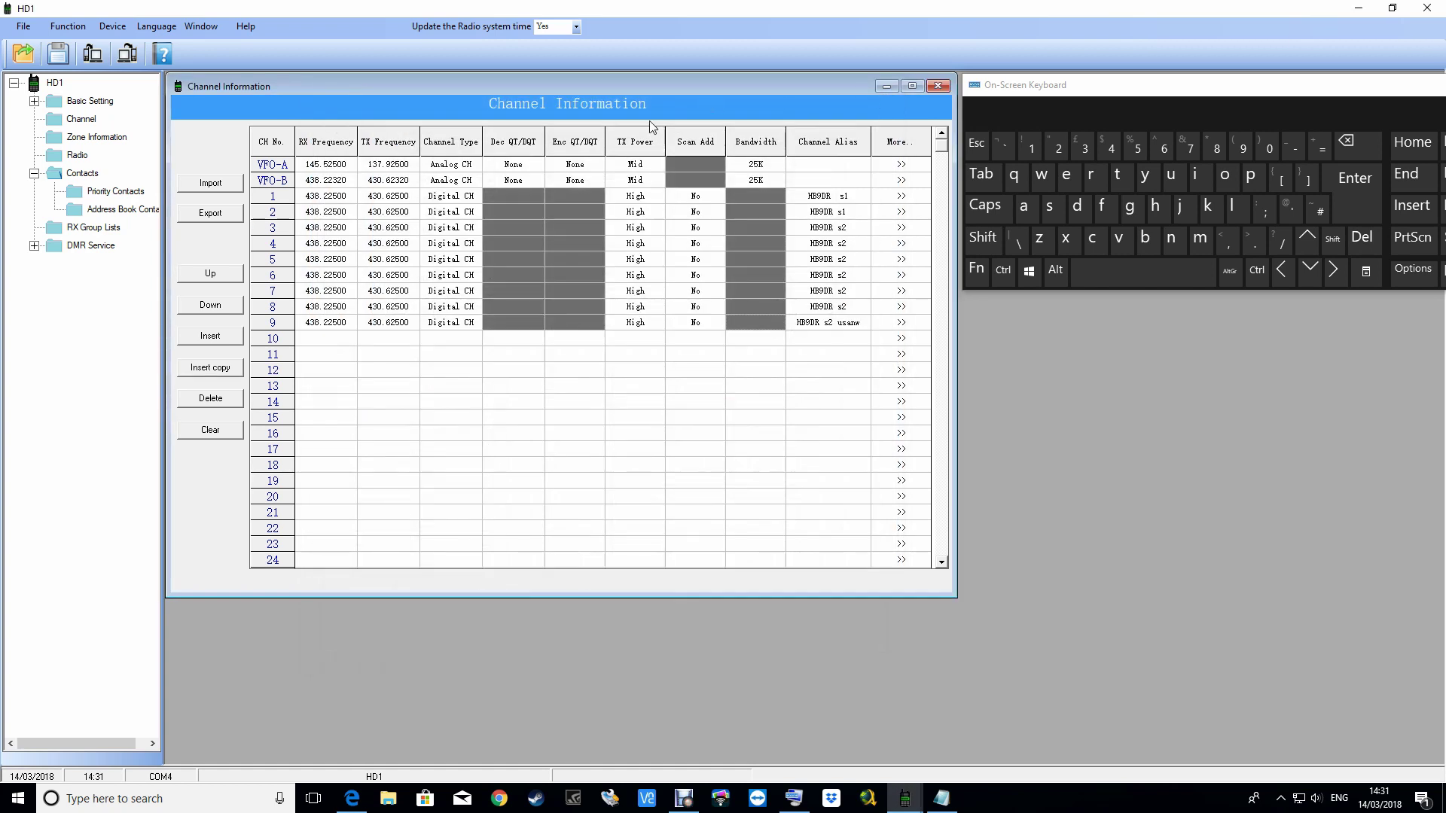